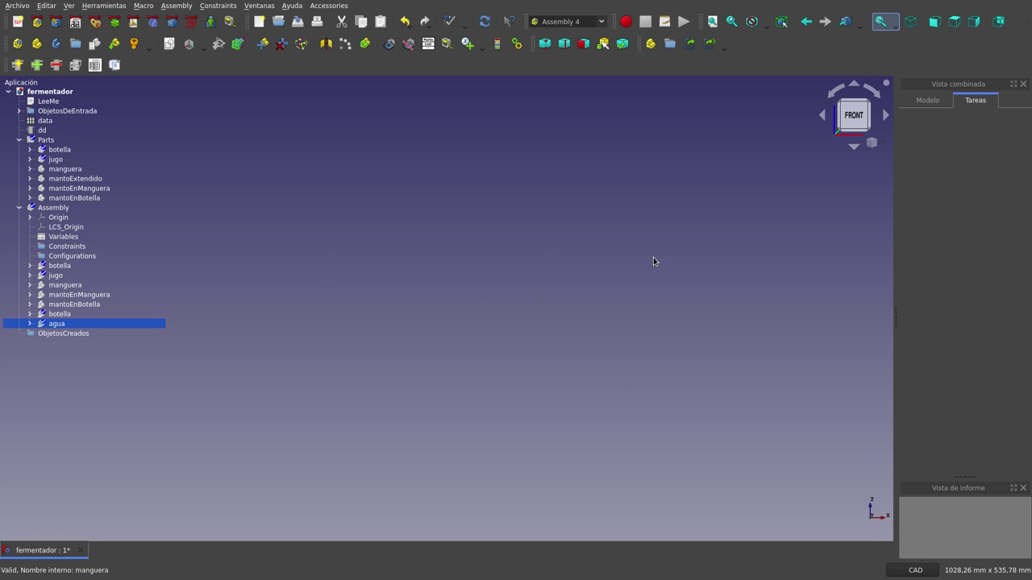
{"action": "left_click", "coordinate": [90, 180]}
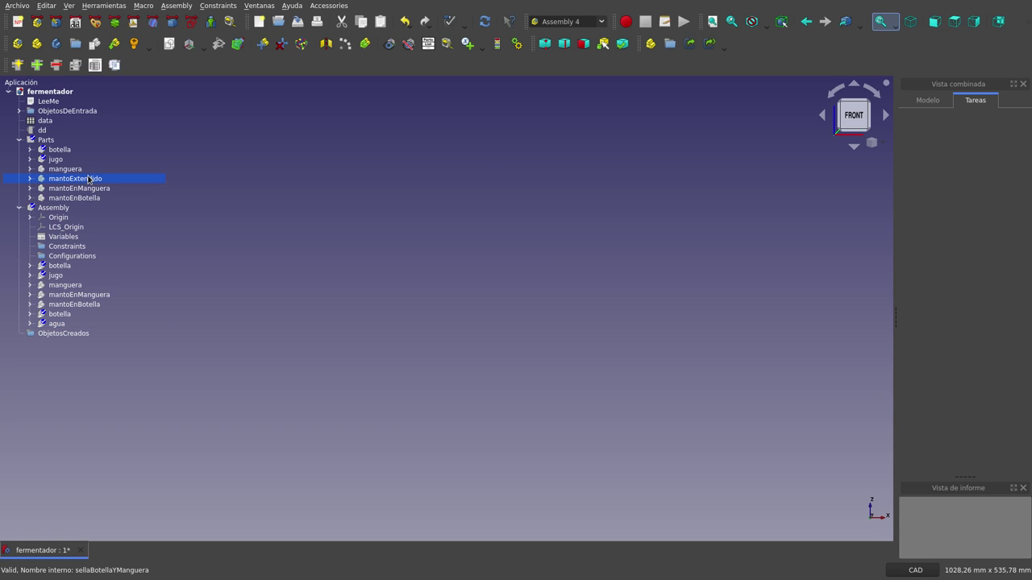
{"action": "left_click", "coordinate": [954, 22]}
{"action": "scroll", "coordinate": [570, 235], "scroll_direction": "down", "scroll_amount": 2}
{"action": "left_click", "coordinate": [517, 254]}
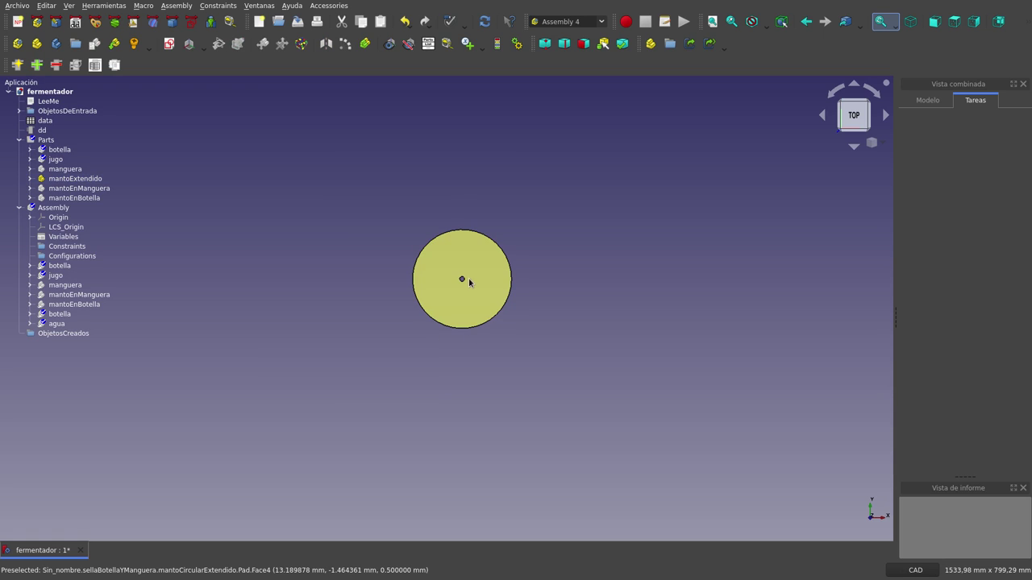
{"action": "scroll", "coordinate": [458, 278], "scroll_direction": "up", "scroll_amount": 5}
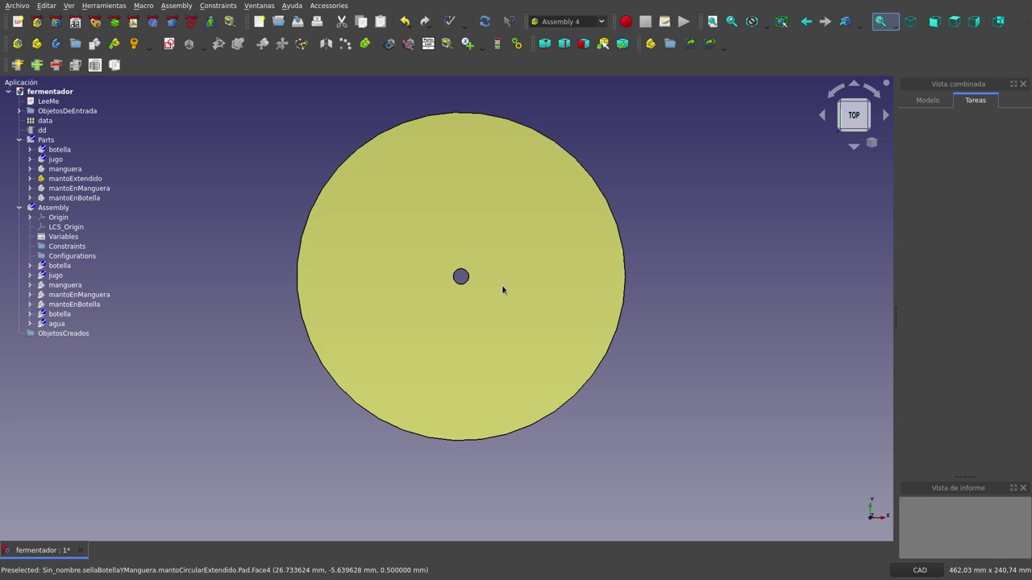
{"action": "scroll", "coordinate": [640, 291], "scroll_direction": "down", "scroll_amount": 2}
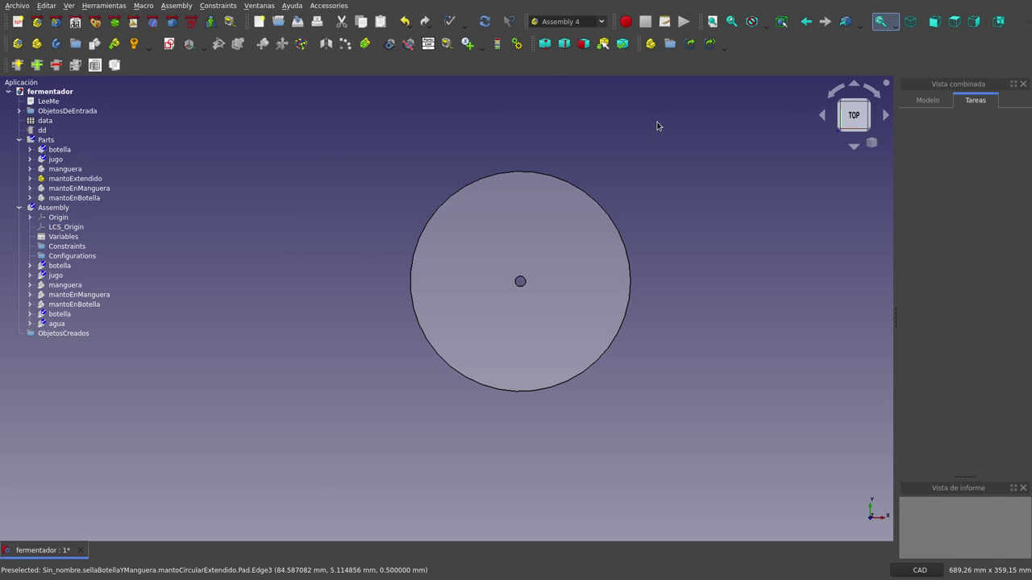
{"action": "left_click", "coordinate": [89, 178]}
{"action": "key", "text": "space"}
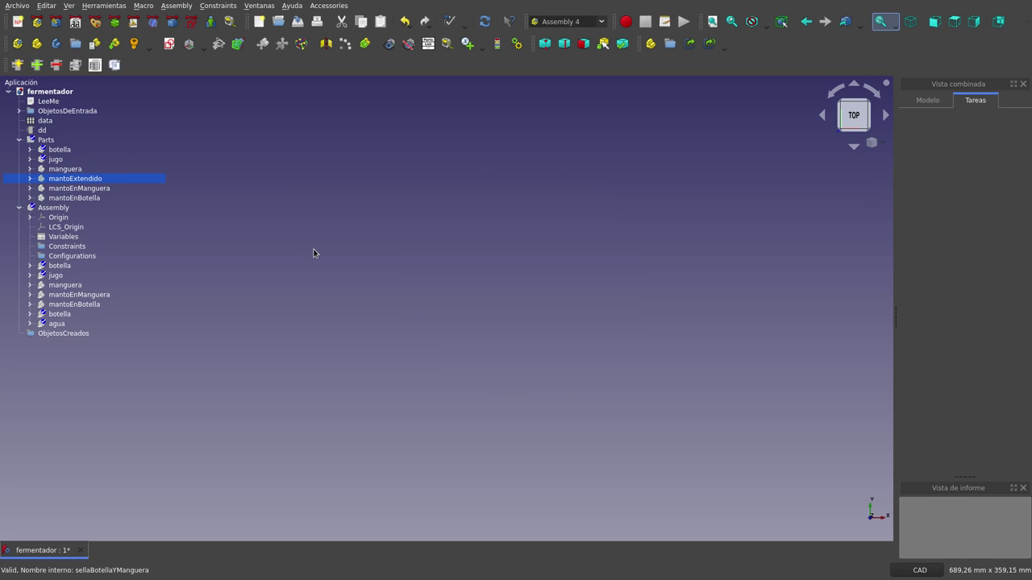
{"action": "left_click", "coordinate": [941, 24]}
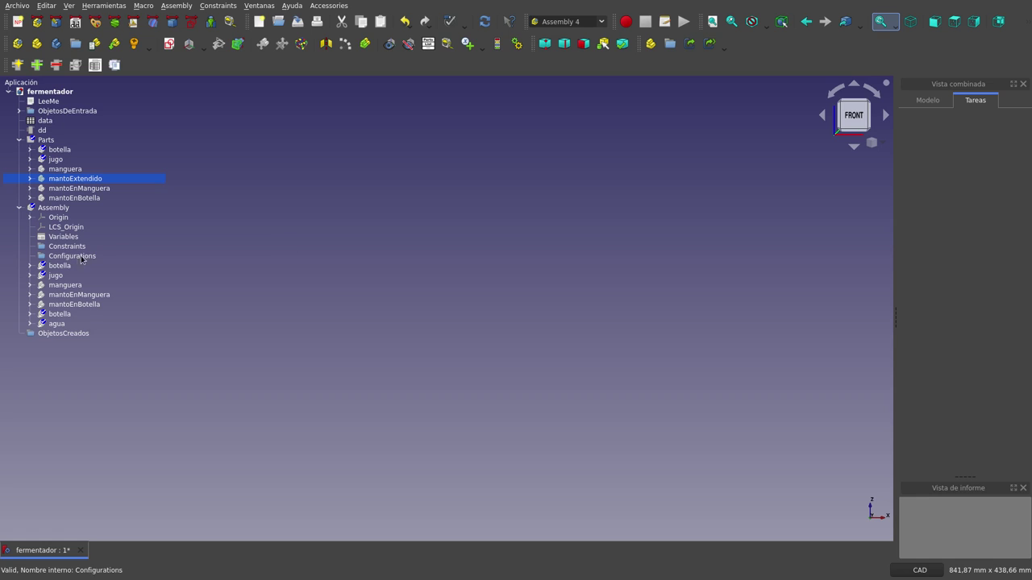
- Make the botella bottle visible in the fermentador assembly
{"action": "left_click", "coordinate": [142, 266]}
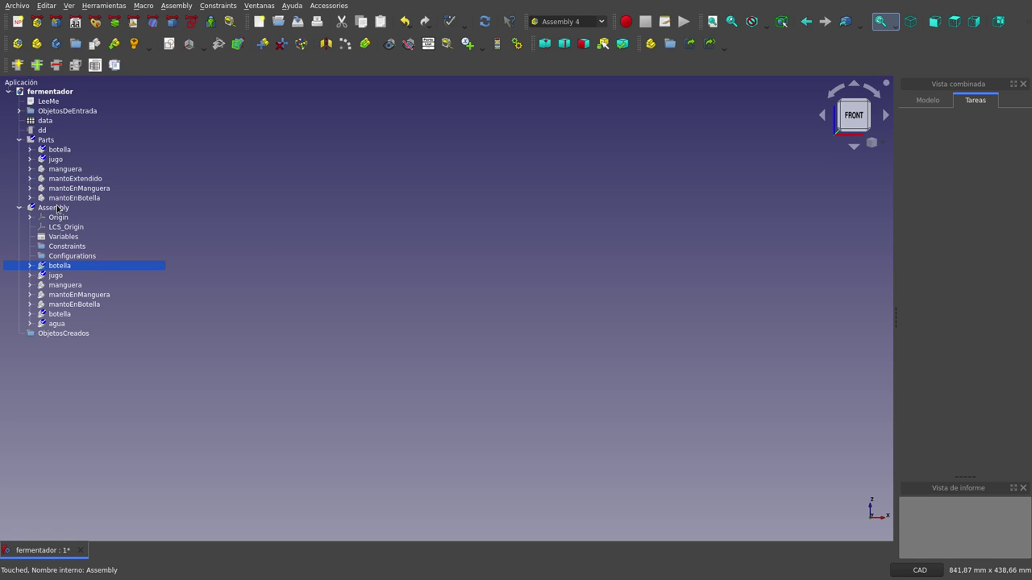
{"action": "left_click", "coordinate": [59, 207]}
{"action": "left_click", "coordinate": [58, 267]}
{"action": "key", "text": "space"}
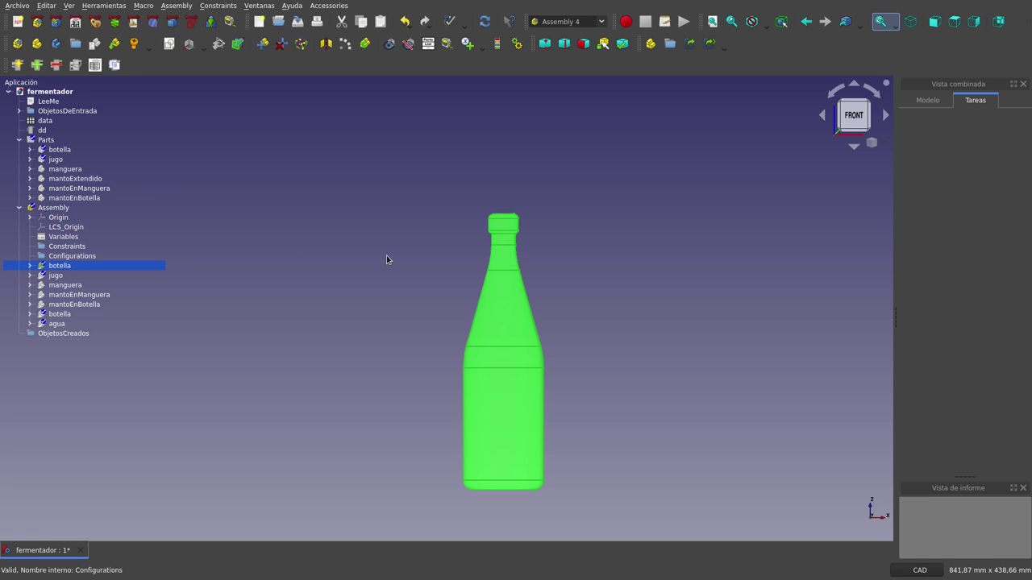
{"action": "left_click", "coordinate": [386, 255]}
{"action": "scroll", "coordinate": [611, 266], "scroll_direction": "down", "scroll_amount": 3}
{"action": "scroll", "coordinate": [604, 322], "scroll_direction": "up", "scroll_amount": 4}
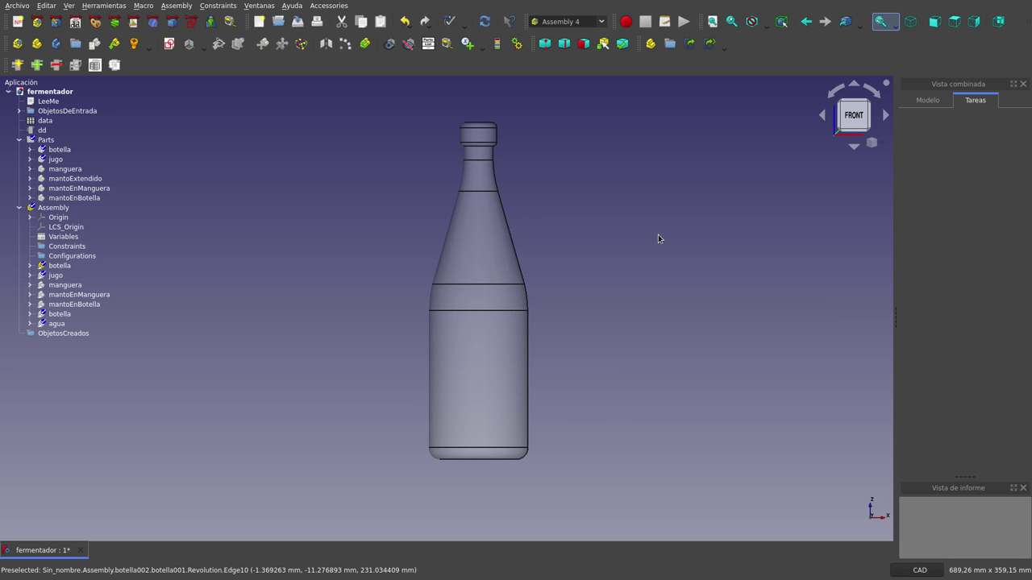
- Show the purple jugo juice filling inside the bottle
{"action": "left_click", "coordinate": [62, 278]}
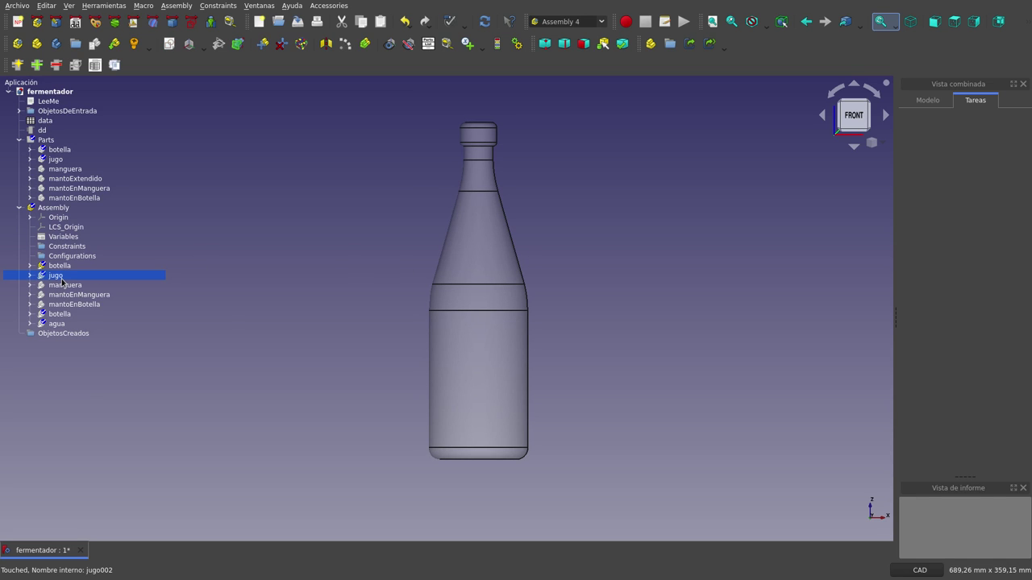
{"action": "key", "text": "space"}
{"action": "left_click", "coordinate": [228, 320]}
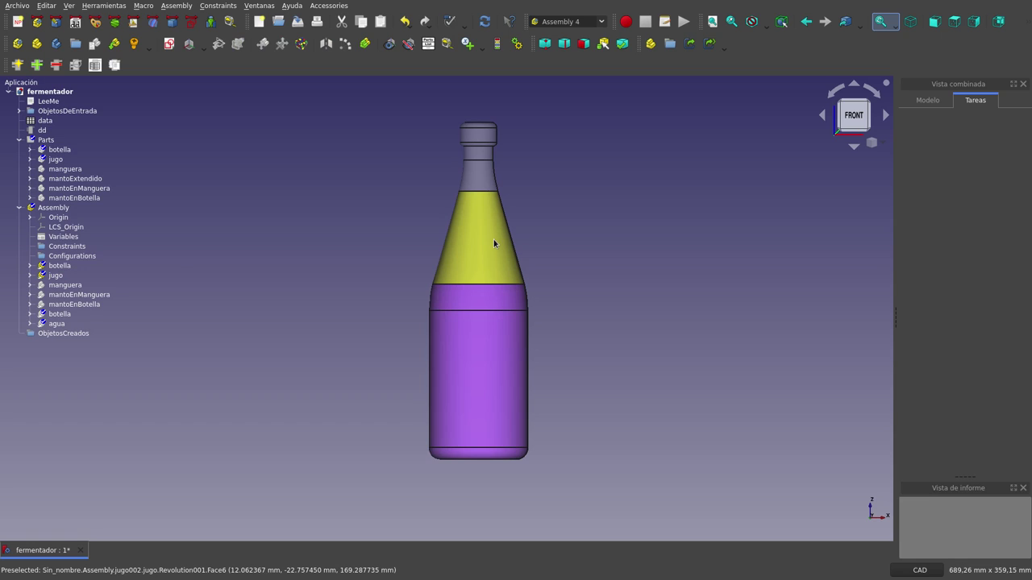
{"action": "scroll", "coordinate": [588, 226], "scroll_direction": "up", "scroll_amount": 1}
{"action": "scroll", "coordinate": [546, 257], "scroll_direction": "down", "scroll_amount": 1}
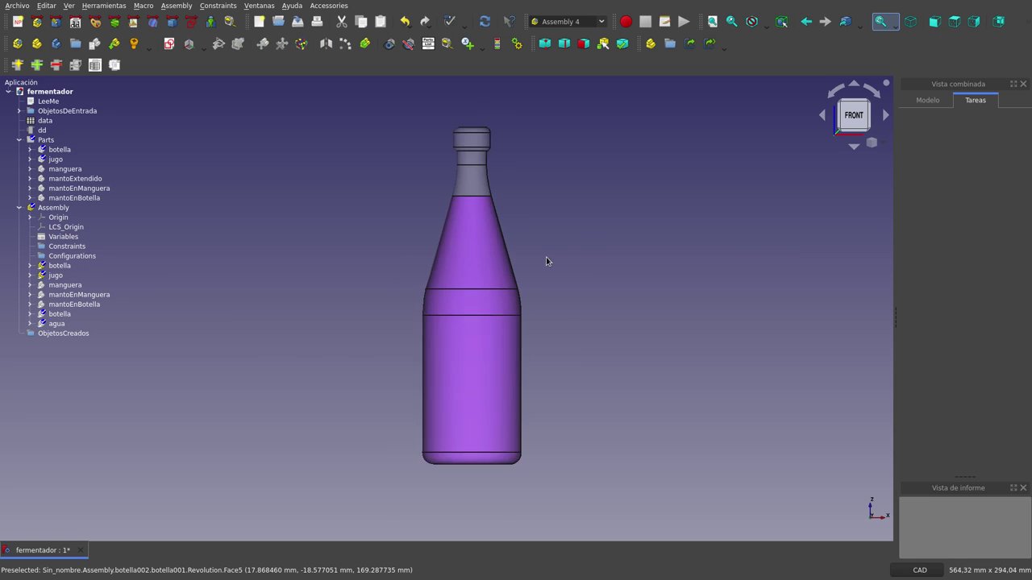
{"action": "scroll", "coordinate": [546, 256], "scroll_direction": "down", "scroll_amount": 2}
{"action": "scroll", "coordinate": [528, 141], "scroll_direction": "up", "scroll_amount": 2}
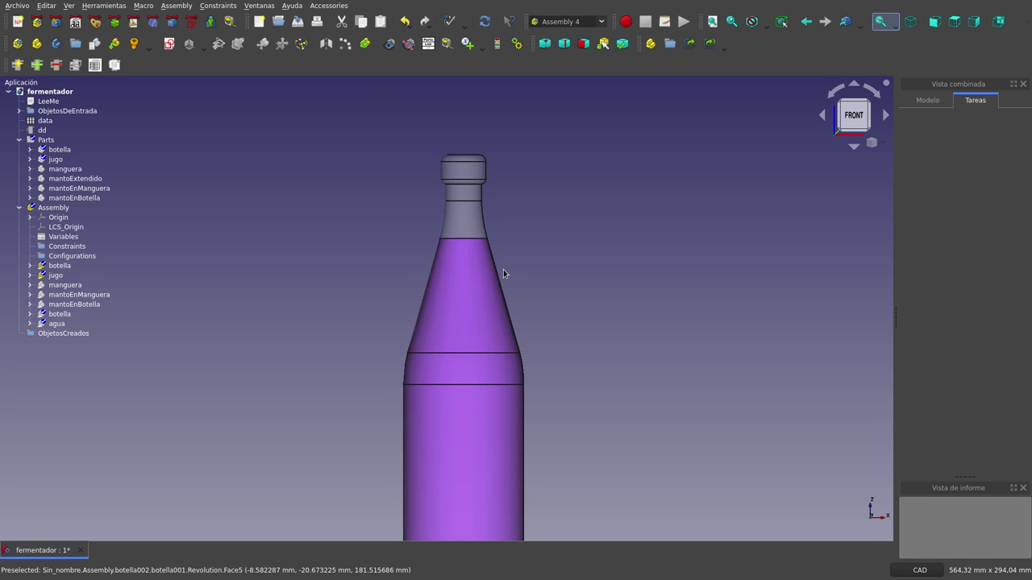
{"action": "scroll", "coordinate": [217, 283], "scroll_direction": "down", "scroll_amount": 3}
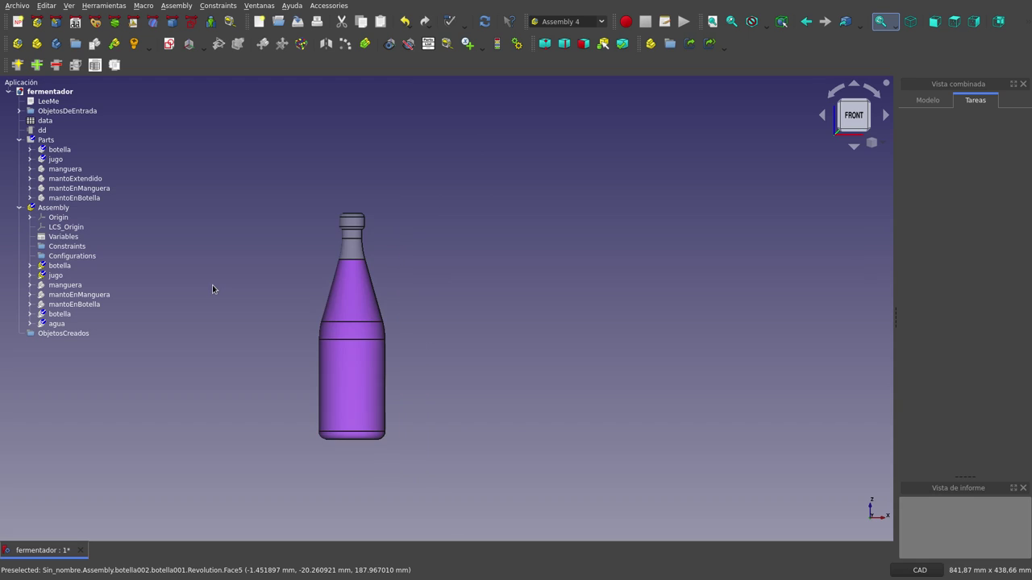
{"action": "scroll", "coordinate": [209, 302], "scroll_direction": "down", "scroll_amount": 1}
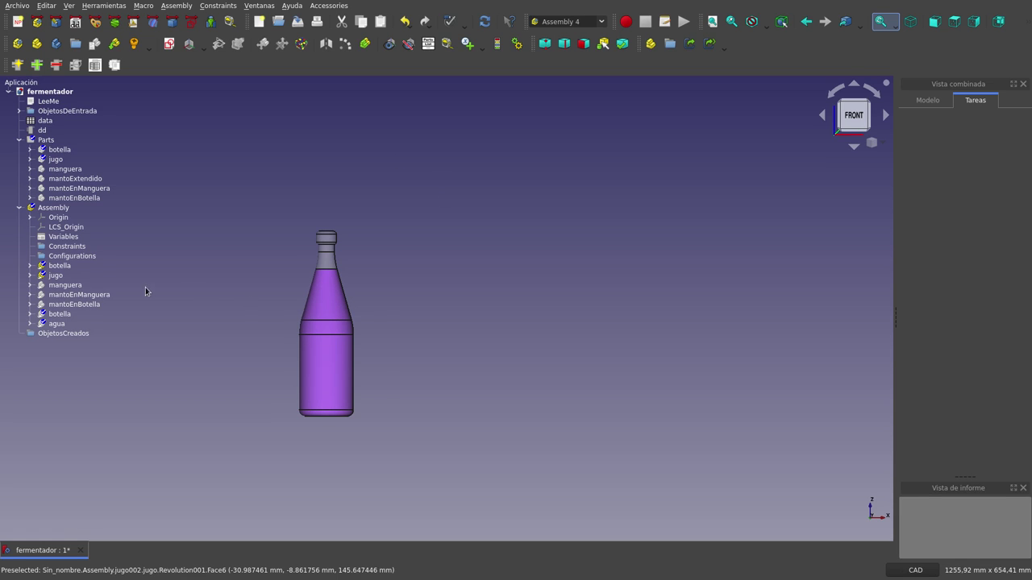
- Show the manguera hose arching from the bottle neck
{"action": "left_click", "coordinate": [79, 287]}
{"action": "key", "text": "space"}
{"action": "left_click", "coordinate": [246, 279]}
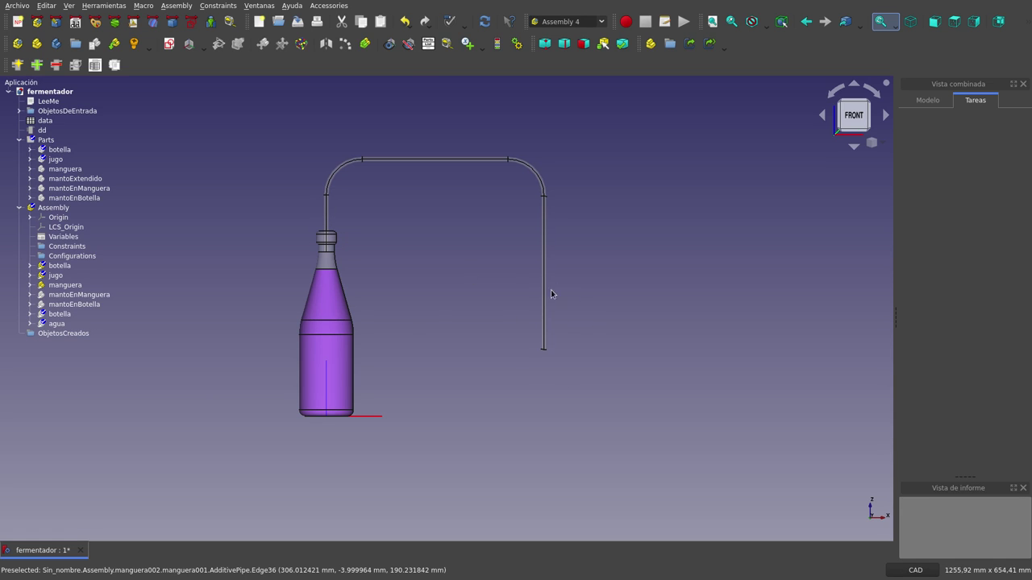
{"action": "scroll", "coordinate": [318, 220], "scroll_direction": "up", "scroll_amount": 4}
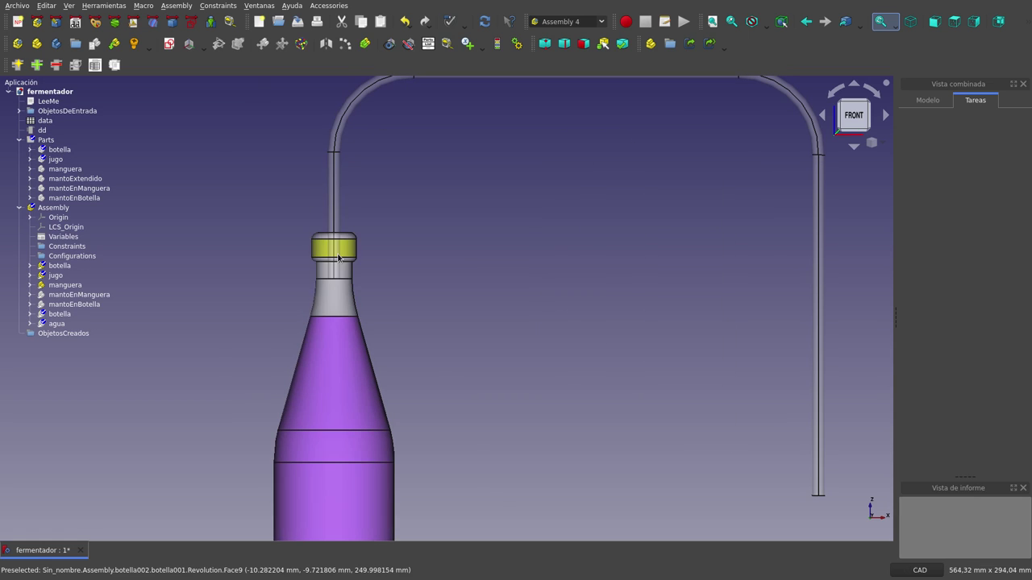
{"action": "scroll", "coordinate": [434, 258], "scroll_direction": "down", "scroll_amount": 3}
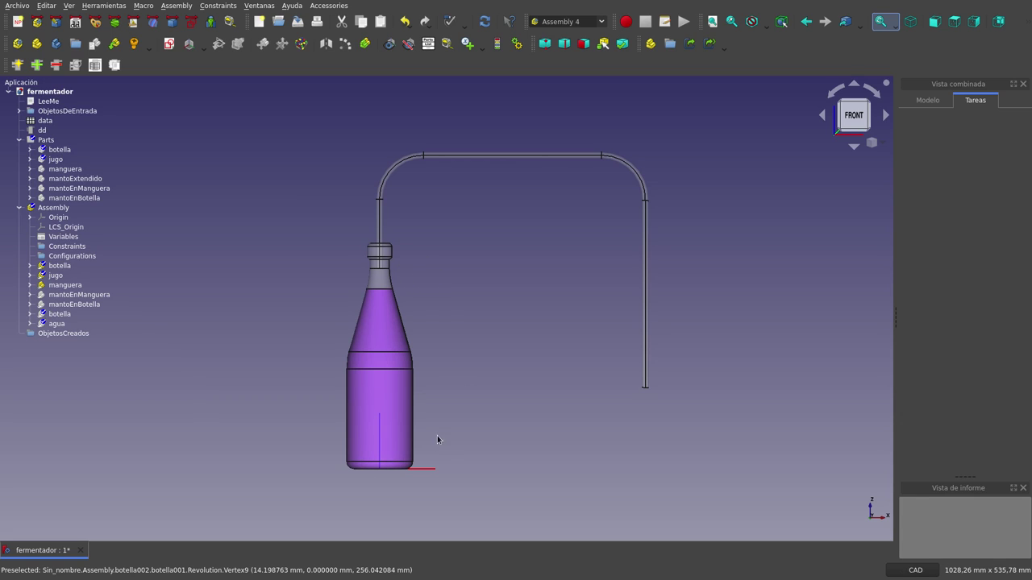
- Inspect the hose's LCS_0004 reference axis, then hide the botella bottle
{"action": "left_click", "coordinate": [428, 468]}
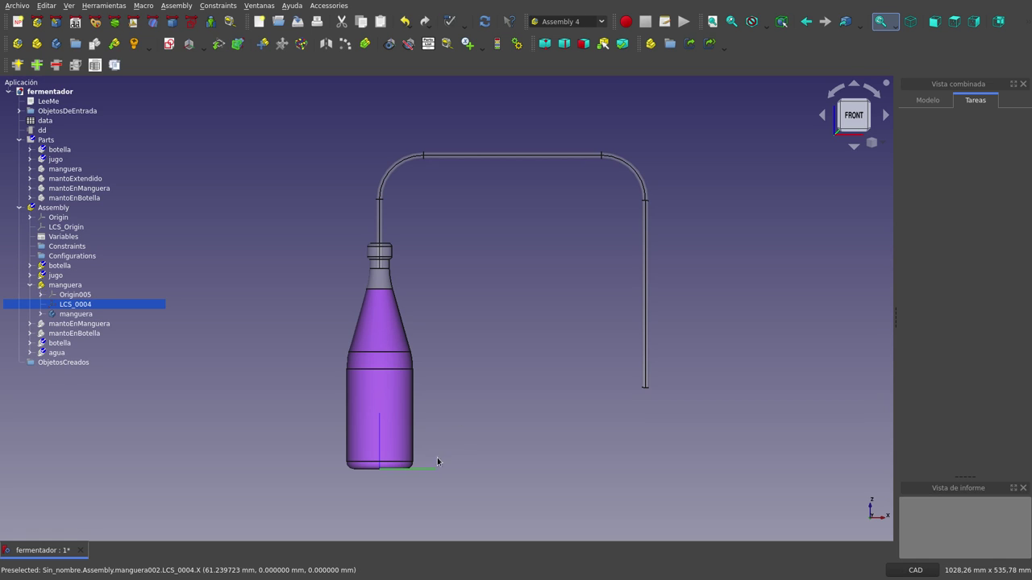
{"action": "scroll", "coordinate": [429, 249], "scroll_direction": "up", "scroll_amount": 2}
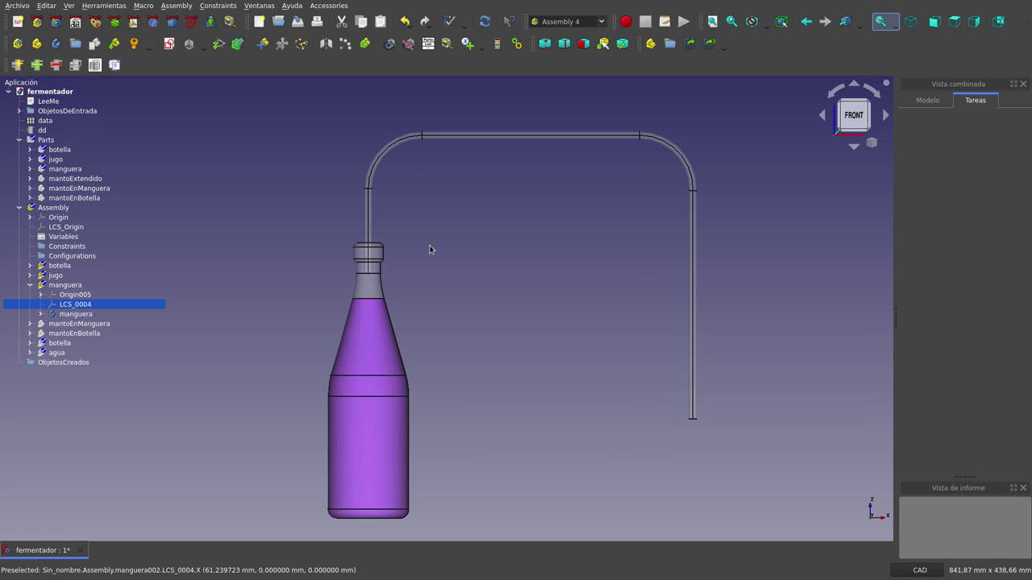
{"action": "scroll", "coordinate": [429, 249], "scroll_direction": "down", "scroll_amount": 2}
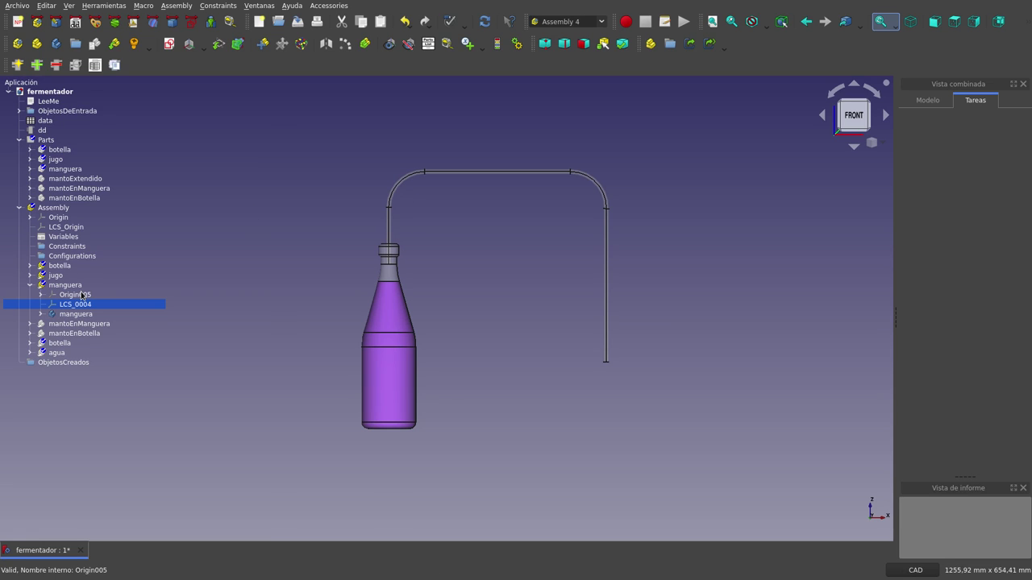
{"action": "left_click", "coordinate": [73, 267]}
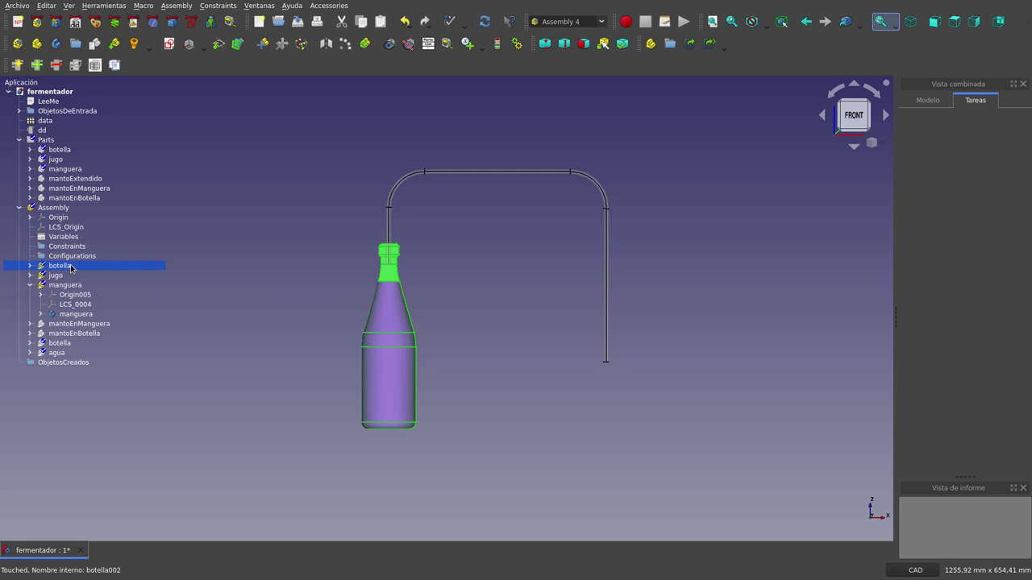
{"action": "key", "text": "space"}
{"action": "key", "text": "space"}
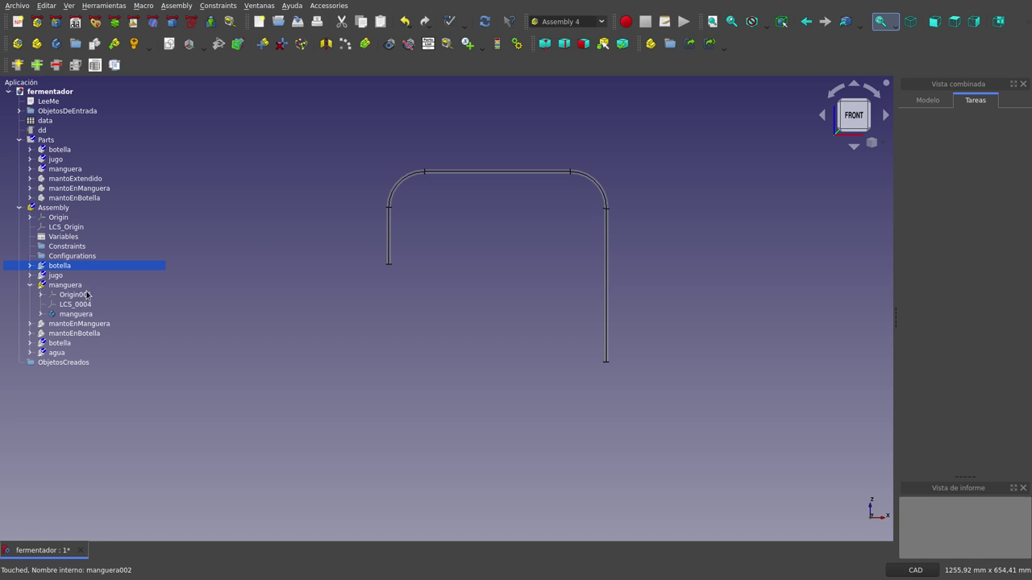
- Toggle the mantoEnManguera cap and hide the LCS_0008 axes below it
{"action": "left_click", "coordinate": [126, 326]}
{"action": "key", "text": "space"}
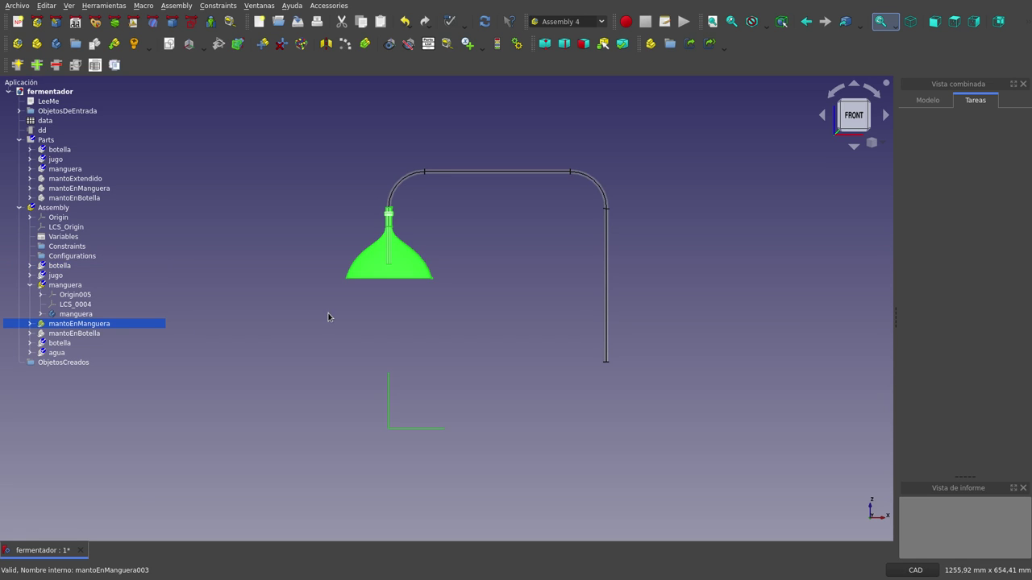
{"action": "left_click", "coordinate": [329, 318]}
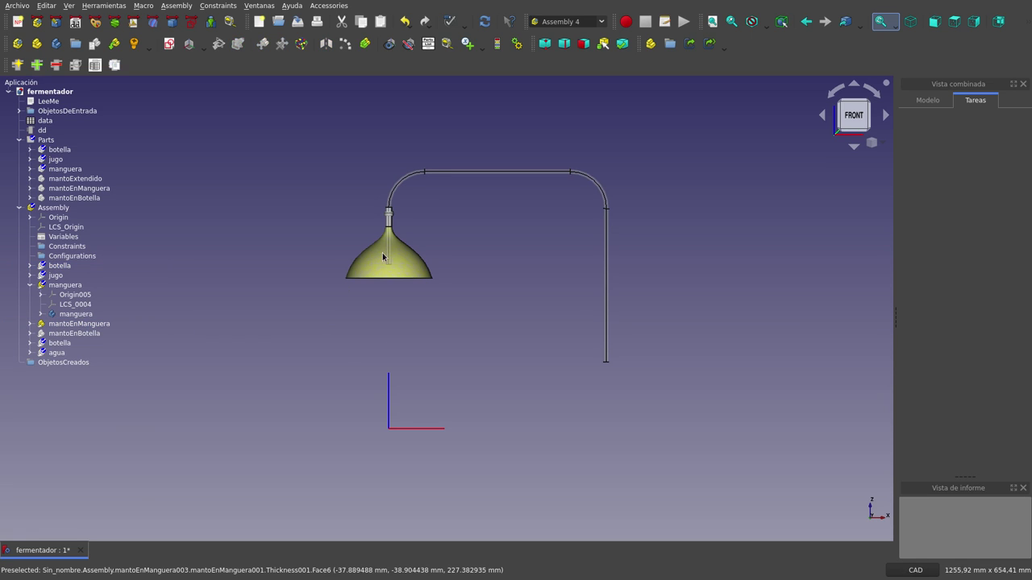
{"action": "left_click", "coordinate": [396, 428]}
{"action": "key", "text": "space"}
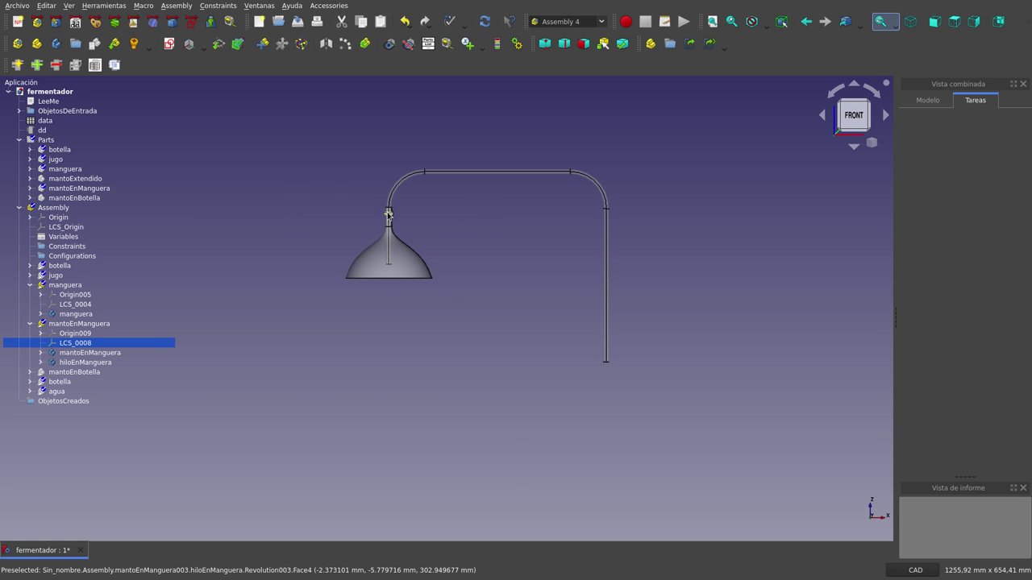
- Show the botella bottle together with its purple jugo filling
{"action": "scroll", "coordinate": [388, 214], "scroll_direction": "up", "scroll_amount": 8}
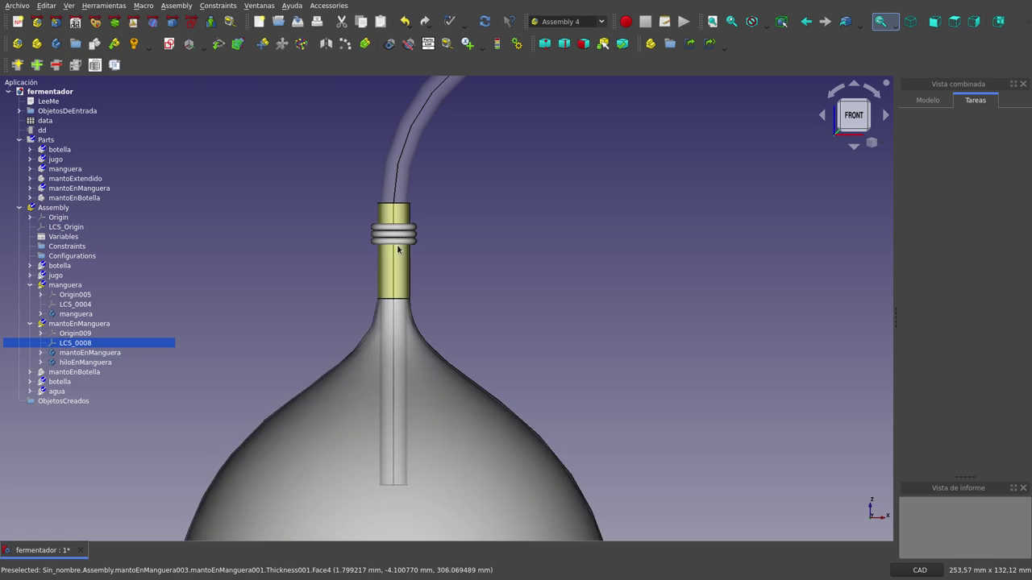
{"action": "scroll", "coordinate": [395, 234], "scroll_direction": "down", "scroll_amount": 2}
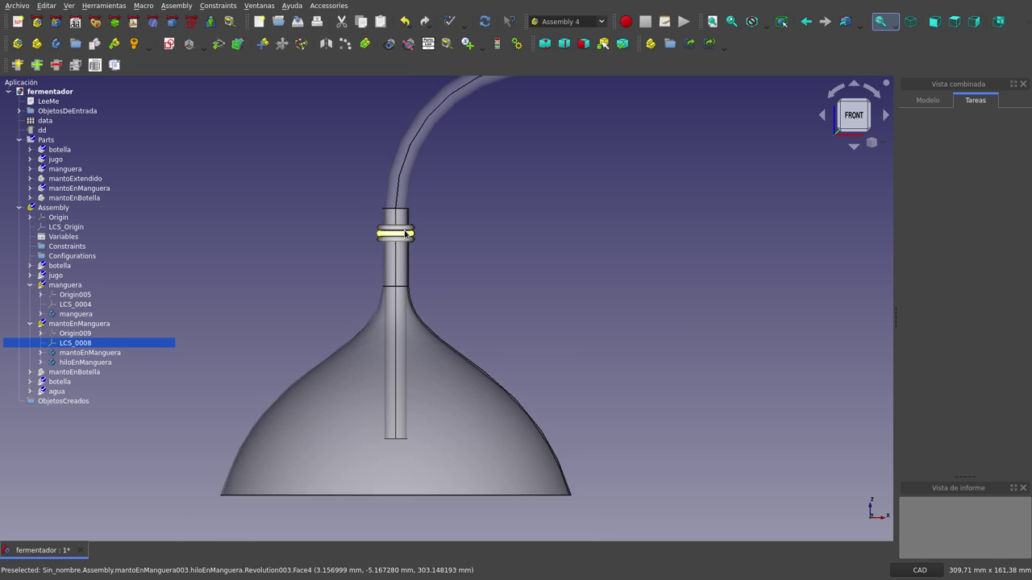
{"action": "scroll", "coordinate": [396, 232], "scroll_direction": "down", "scroll_amount": 3}
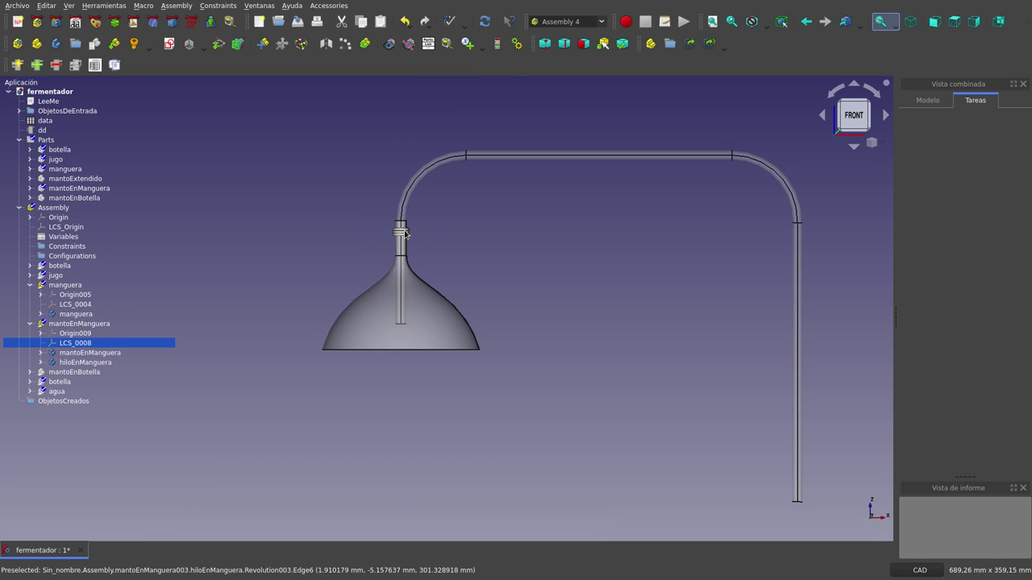
{"action": "scroll", "coordinate": [405, 250], "scroll_direction": "down", "scroll_amount": 1}
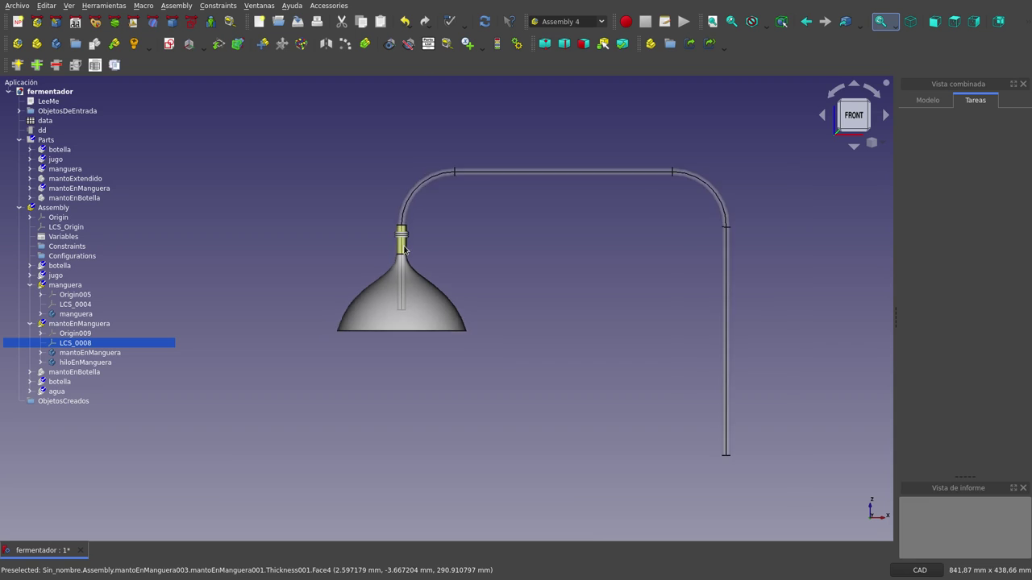
{"action": "scroll", "coordinate": [405, 251], "scroll_direction": "down", "scroll_amount": 1}
{"action": "scroll", "coordinate": [403, 254], "scroll_direction": "down", "scroll_amount": 1}
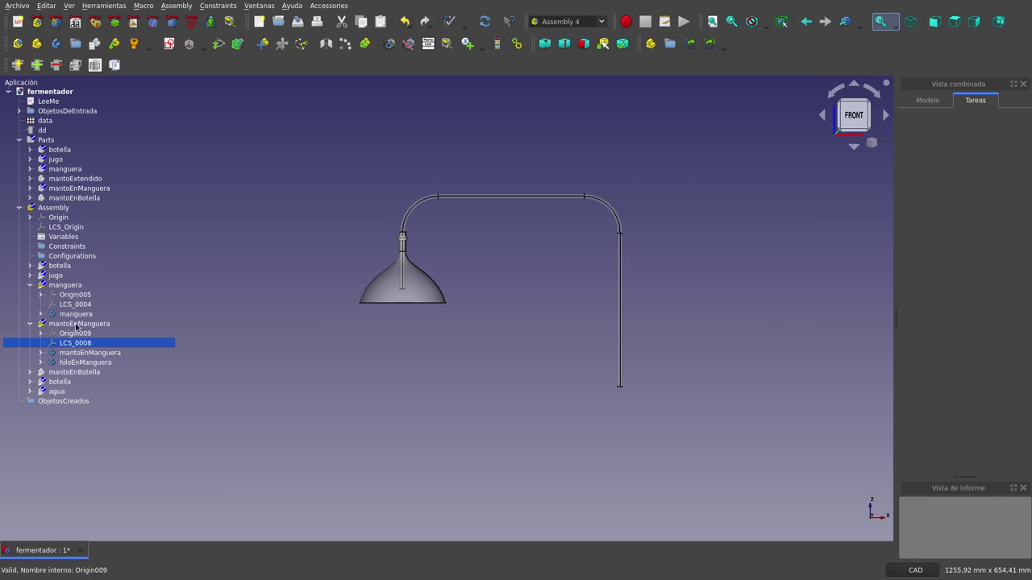
{"action": "left_click", "coordinate": [60, 266]}
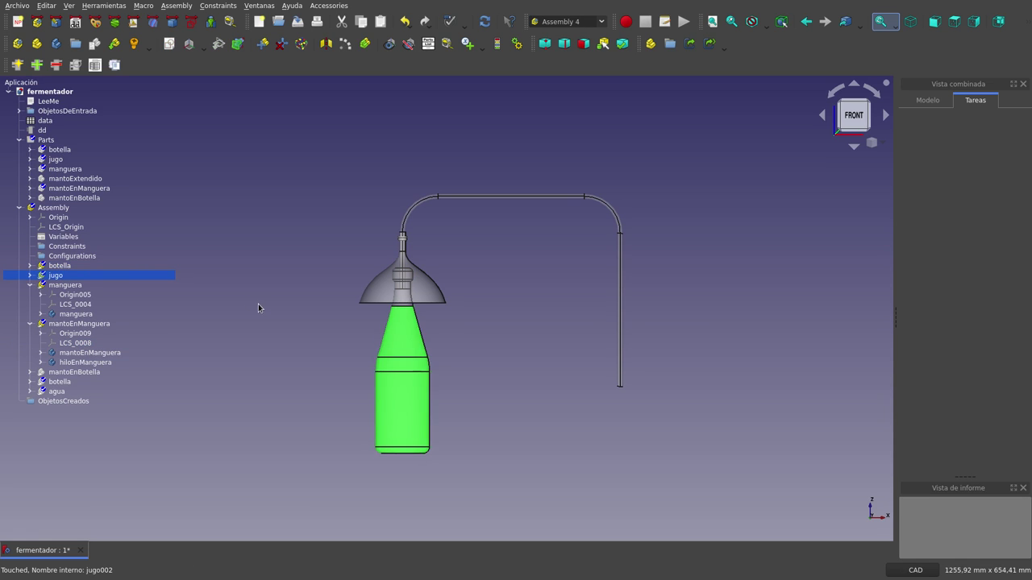
{"action": "left_click", "coordinate": [283, 309]}
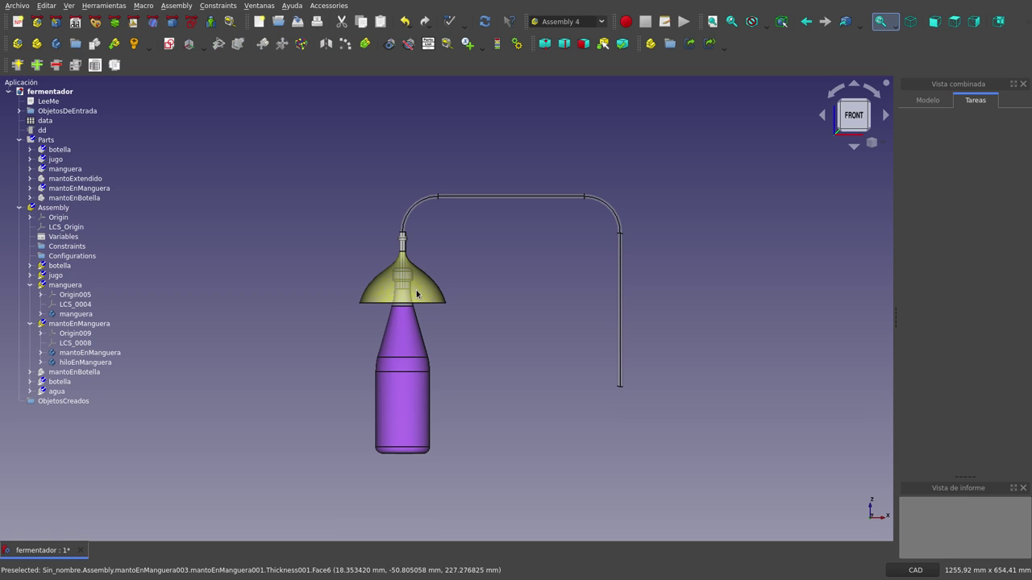
- Hide the bell-shaped mantoEnManguera cap and select the mantoEnBotella cap
{"action": "left_click", "coordinate": [93, 324]}
{"action": "key", "text": "space"}
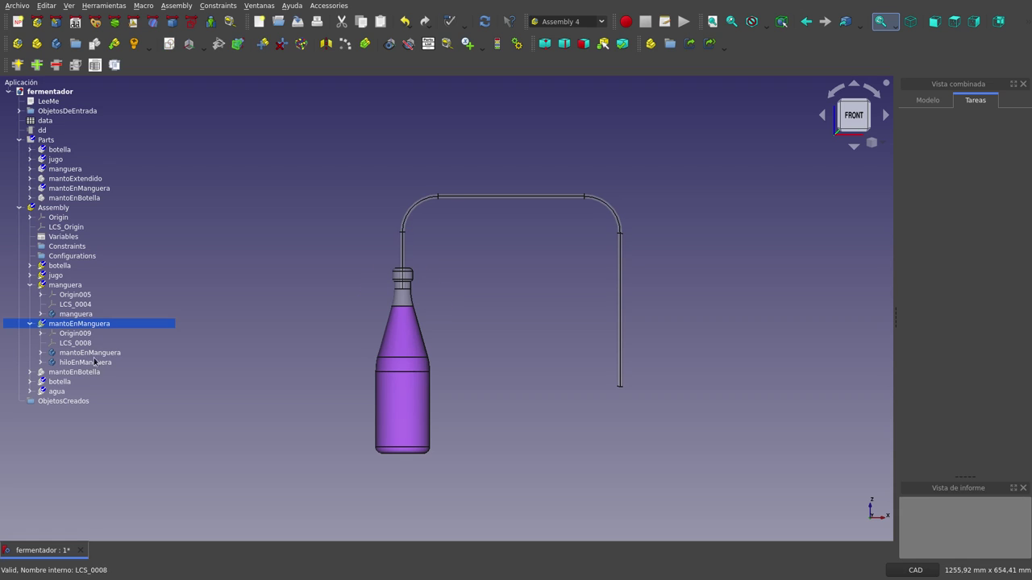
{"action": "left_click", "coordinate": [90, 375]}
- Show the bulb-shaped mantoEnBotella cap on the first bottle
{"action": "key", "text": "space"}
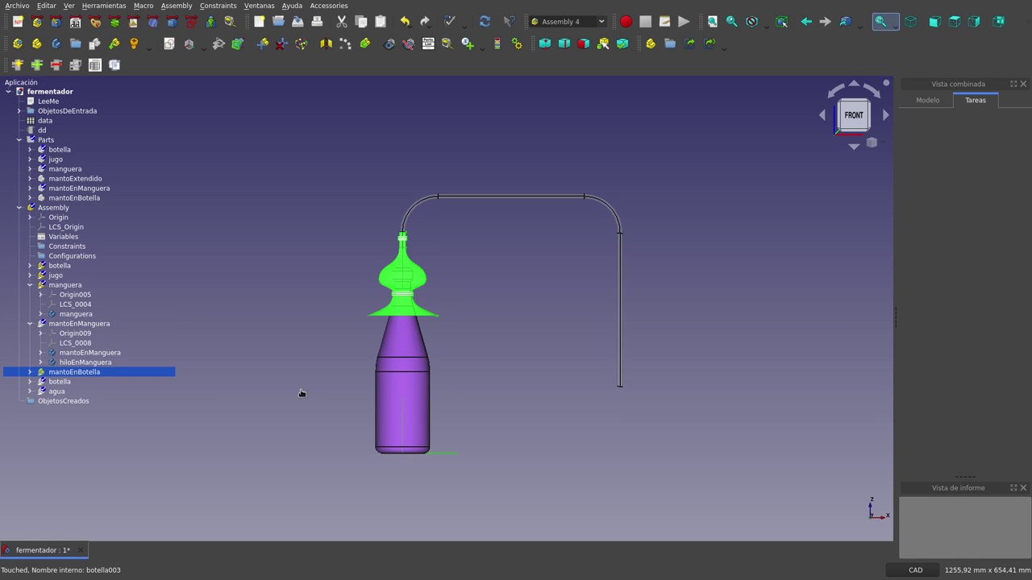
{"action": "left_click", "coordinate": [302, 395]}
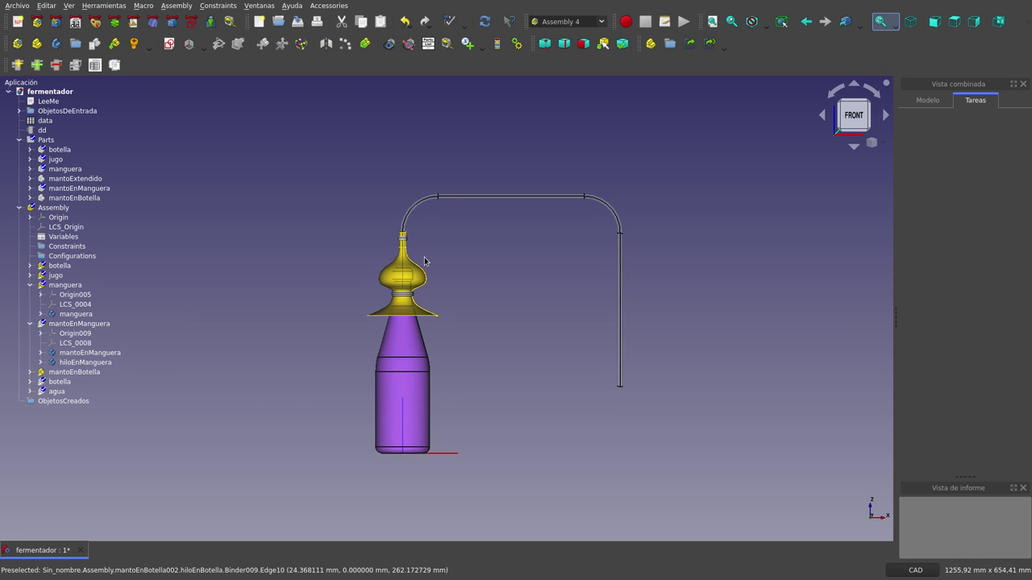
{"action": "scroll", "coordinate": [411, 296], "scroll_direction": "up", "scroll_amount": 3}
{"action": "scroll", "coordinate": [411, 296], "scroll_direction": "up", "scroll_amount": 1}
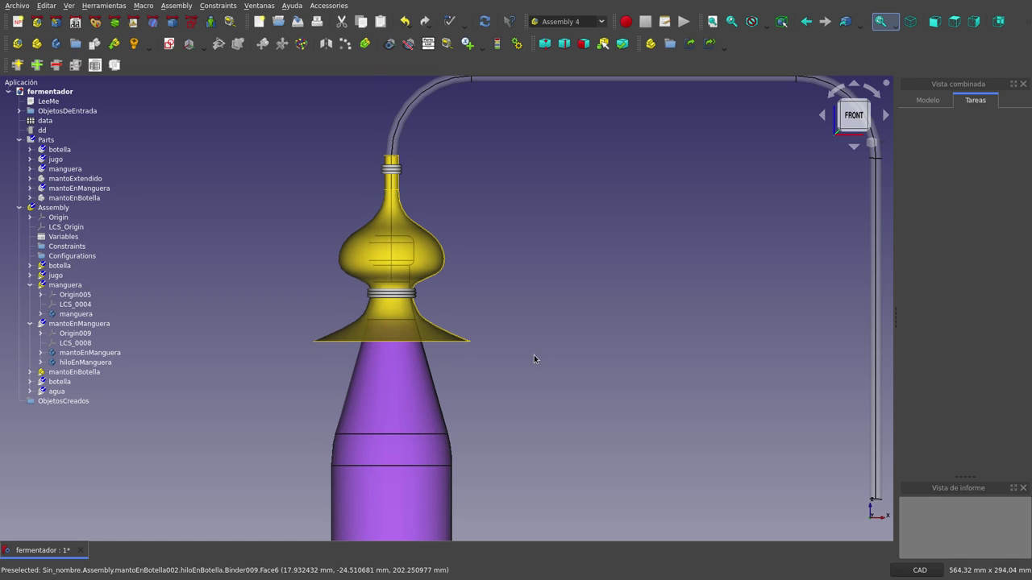
{"action": "scroll", "coordinate": [534, 360], "scroll_direction": "up", "scroll_amount": 1}
{"action": "scroll", "coordinate": [384, 306], "scroll_direction": "down", "scroll_amount": 3}
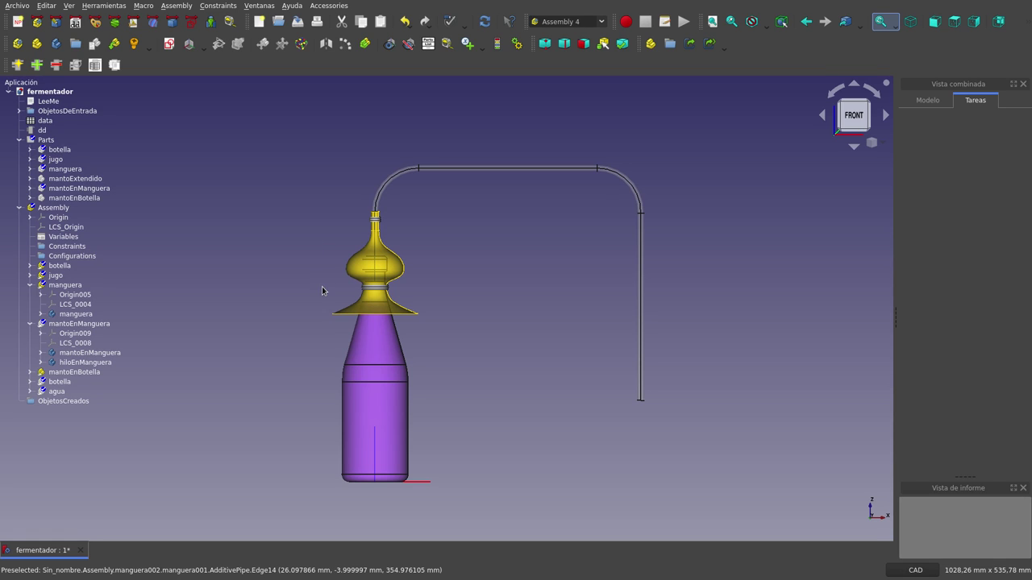
- Make the second botella visible beneath the hose's far end
{"action": "left_click", "coordinate": [71, 382]}
{"action": "key", "text": "space"}
{"action": "left_click", "coordinate": [511, 362]}
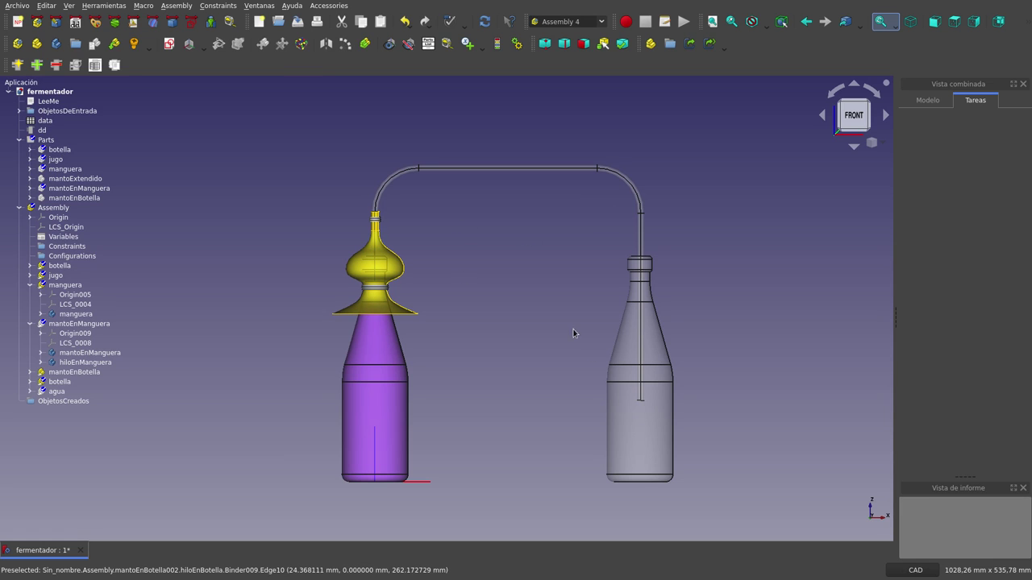
- Show the pale blue agua water in the second bottle and inspect LCS_0011 and LCS_0012
{"action": "left_click", "coordinate": [58, 391]}
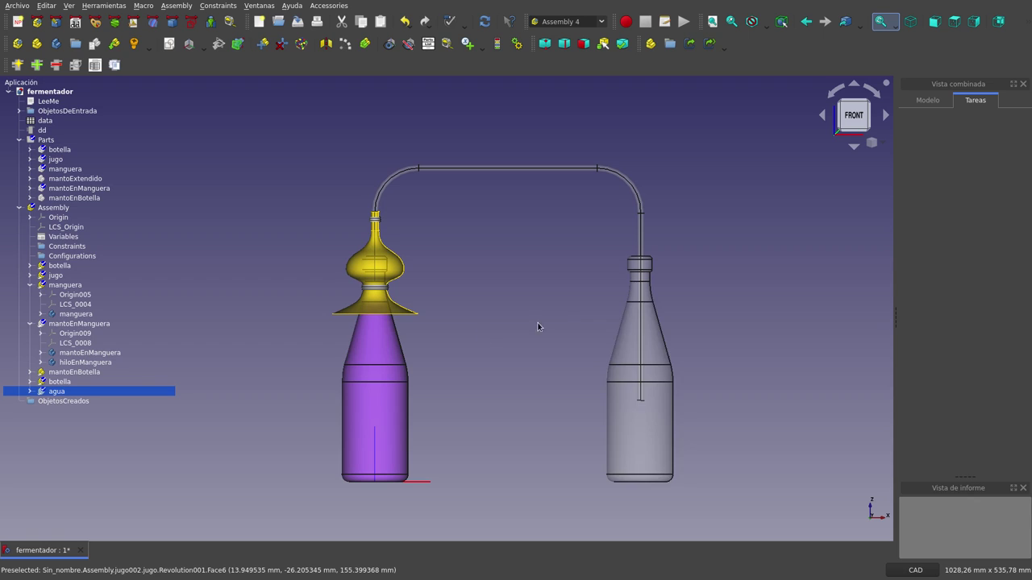
{"action": "key", "text": "space"}
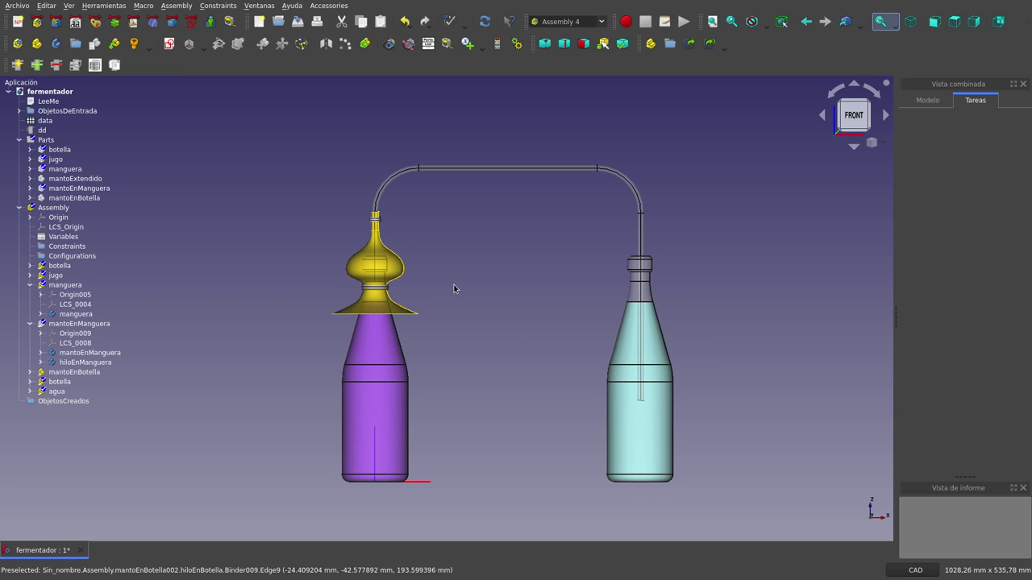
{"action": "left_click", "coordinate": [423, 484]}
{"action": "left_click", "coordinate": [451, 481]}
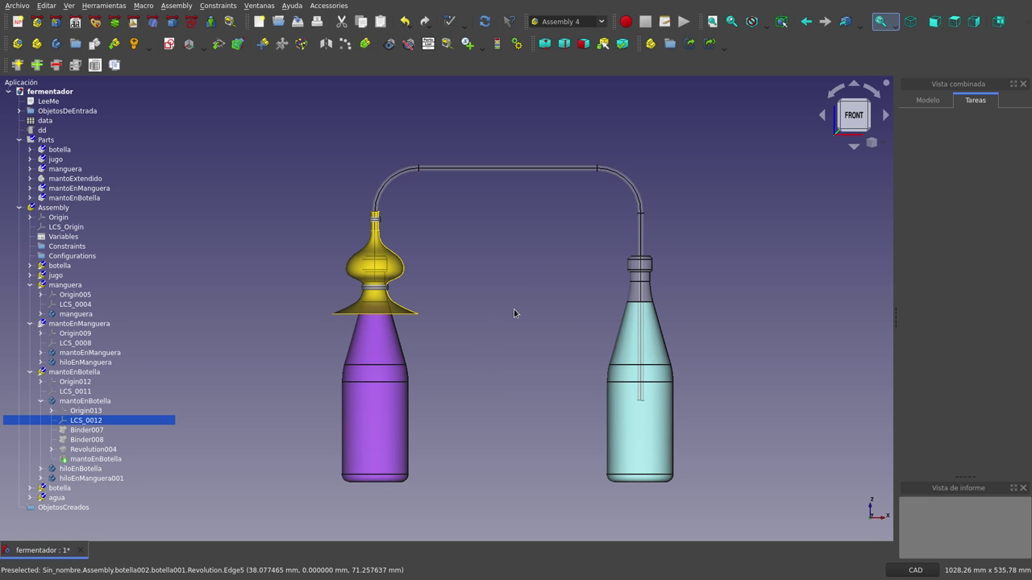
- Collapse the Assembly, Parts and fermentador nodes so only the fermentador entry remains
{"action": "left_click", "coordinate": [19, 207]}
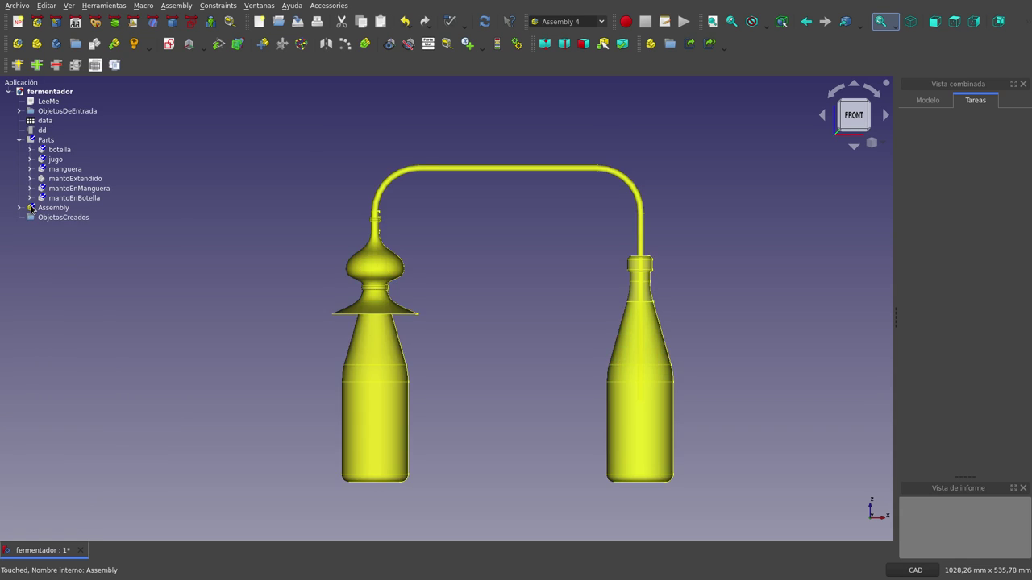
{"action": "left_click", "coordinate": [32, 208]}
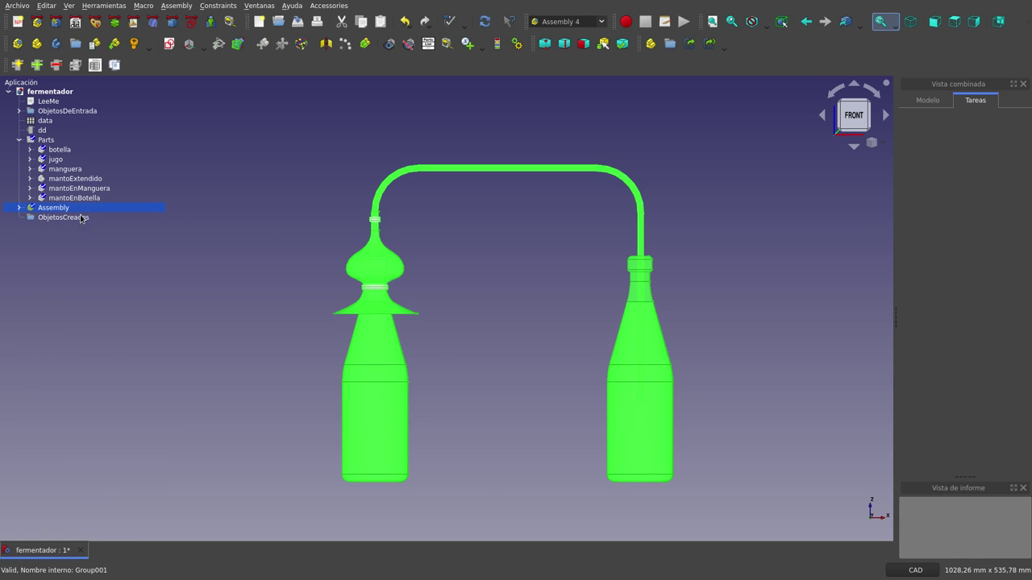
{"action": "left_click", "coordinate": [326, 256]}
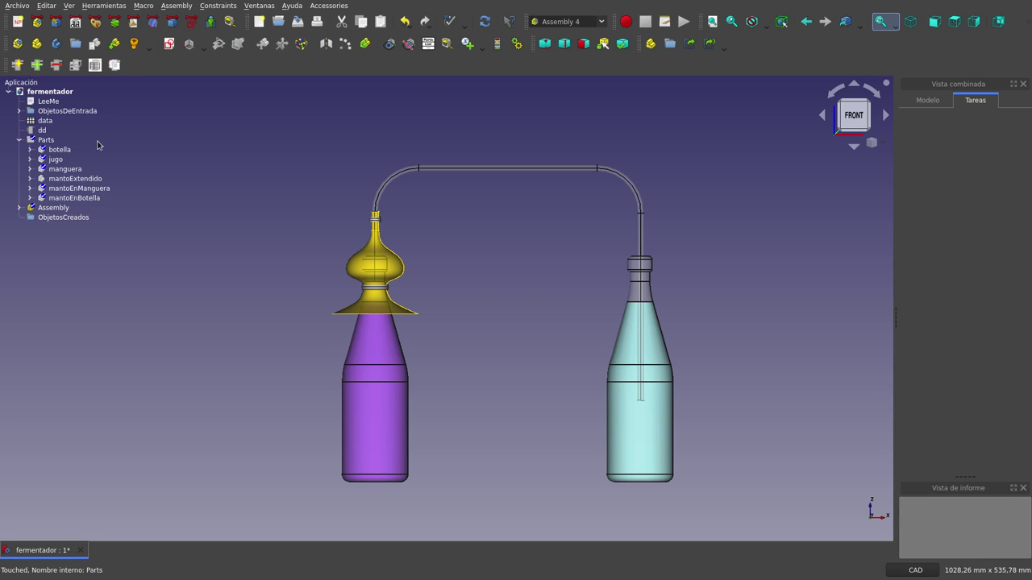
{"action": "left_click", "coordinate": [19, 139]}
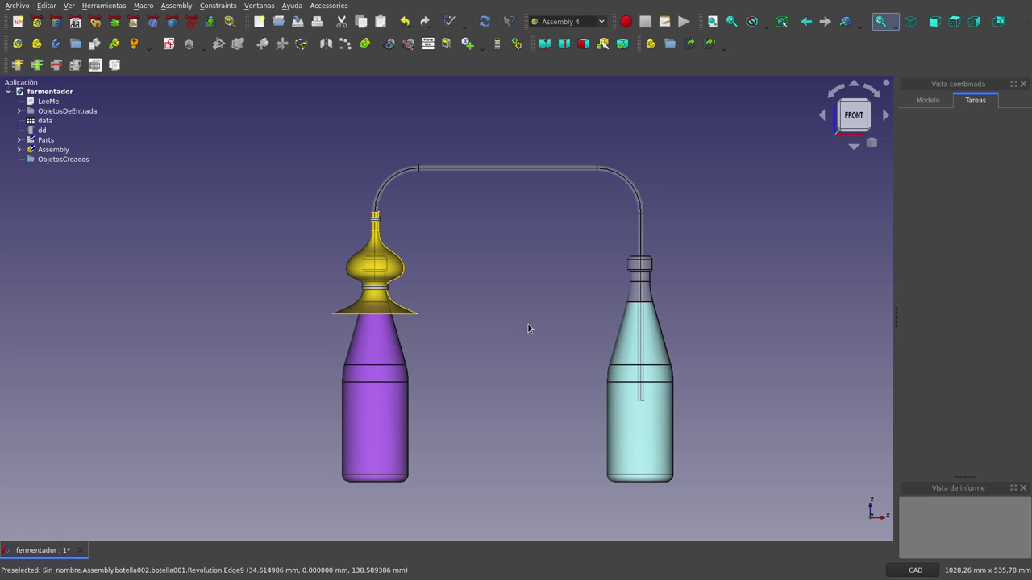
{"action": "left_click", "coordinate": [9, 91]}
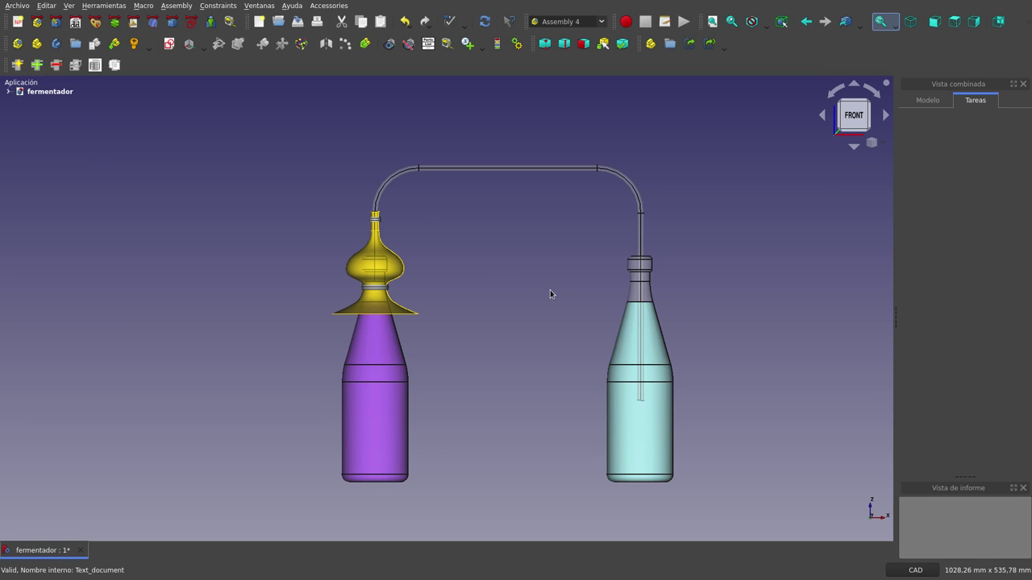